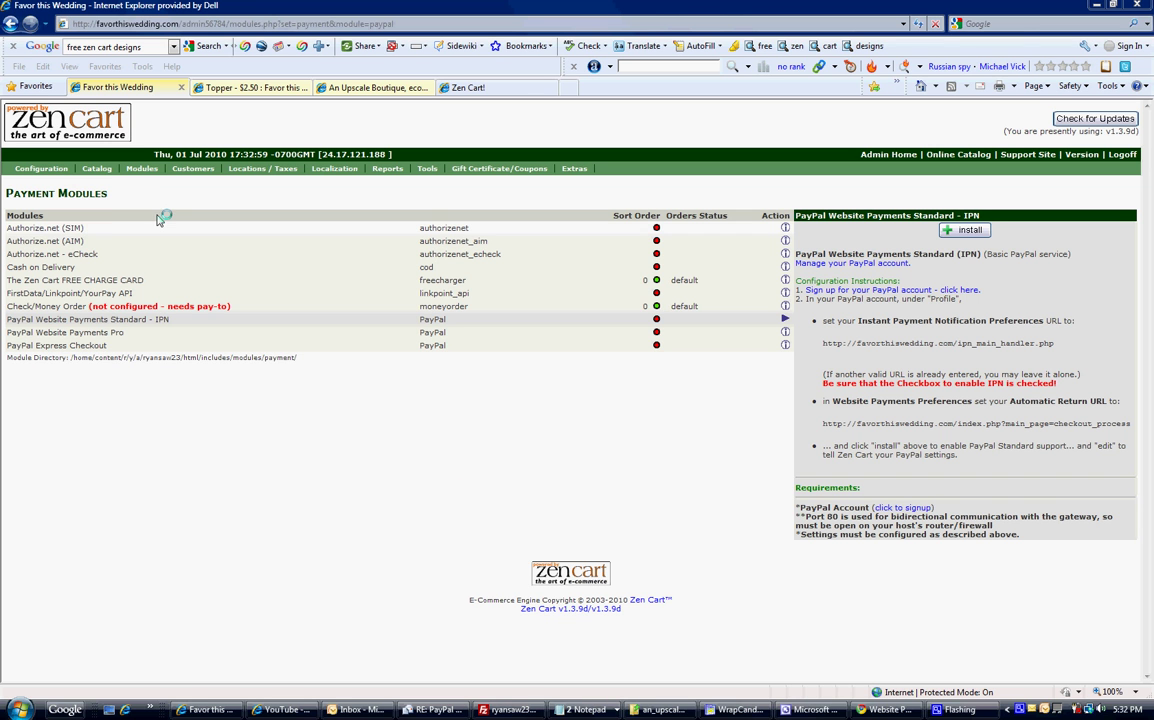
# - Open the full admin navigation page (alt_nav.php) listing Configuration, Catalog and Modules sections
pyautogui.moveTo(25, 172)
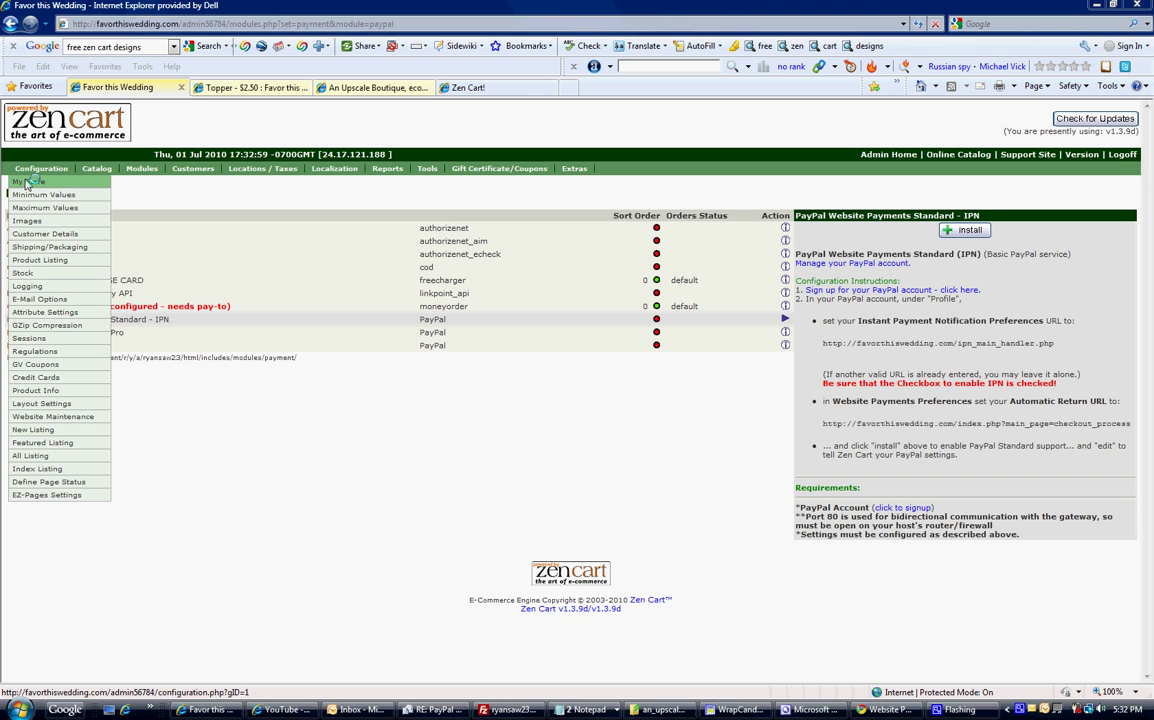
pyautogui.click(33, 172)
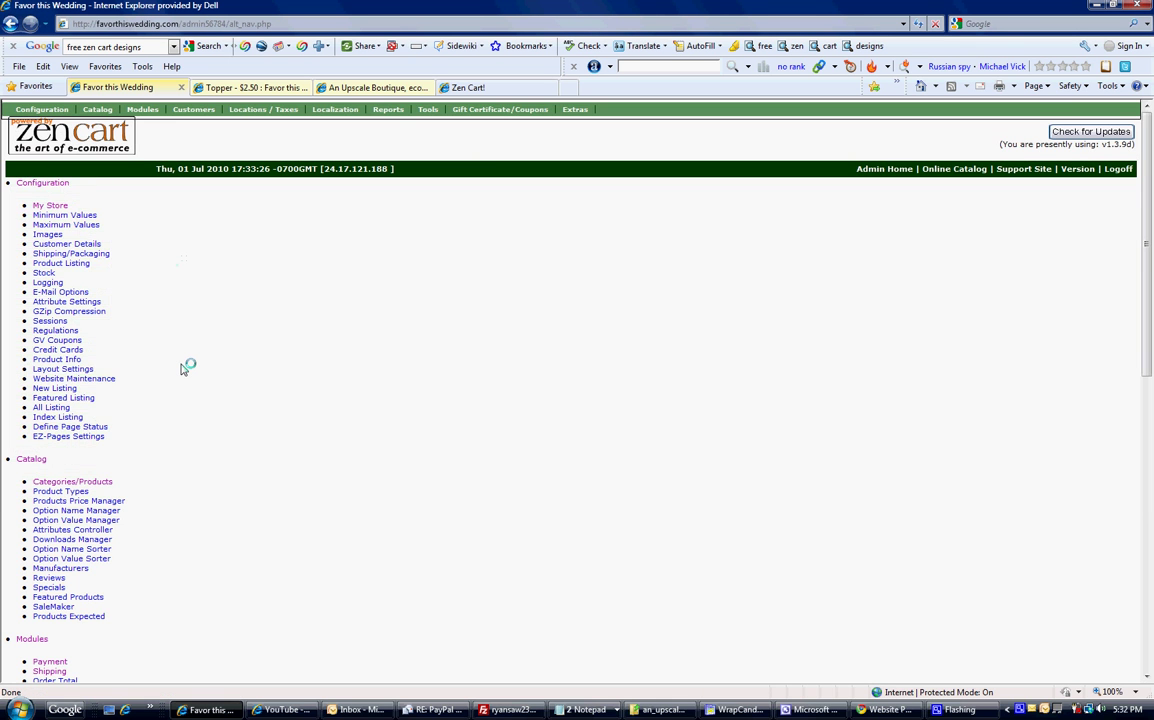
pyautogui.scroll(-5, 182, 368)
pyautogui.scroll(5, 182, 368)
# - In My Store configuration, change cURL Proxy Status from True to False and save
pyautogui.click(42, 206)
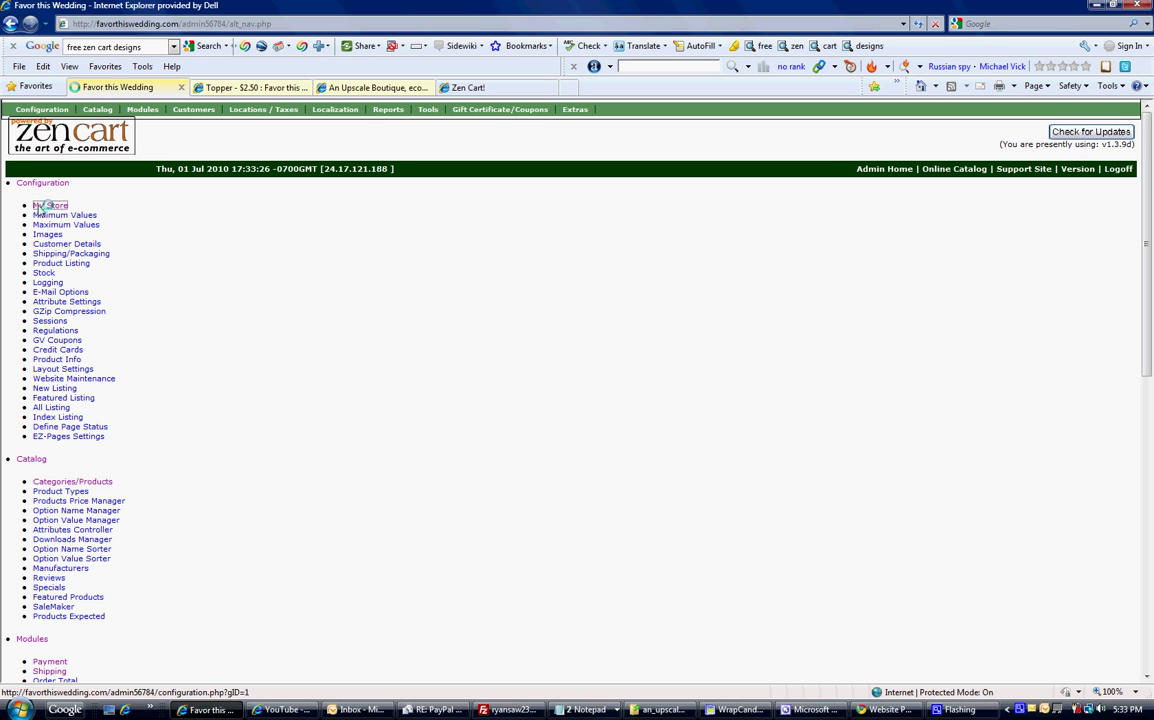
pyautogui.scroll(-1, 41, 210)
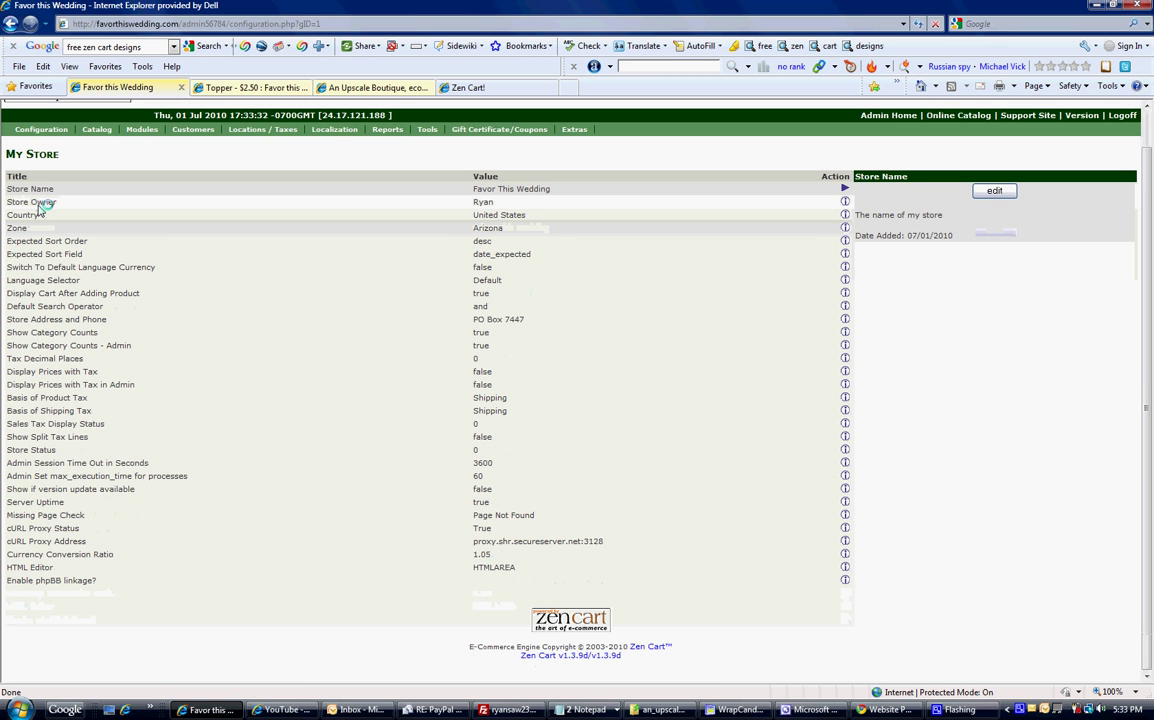
pyautogui.click(97, 528)
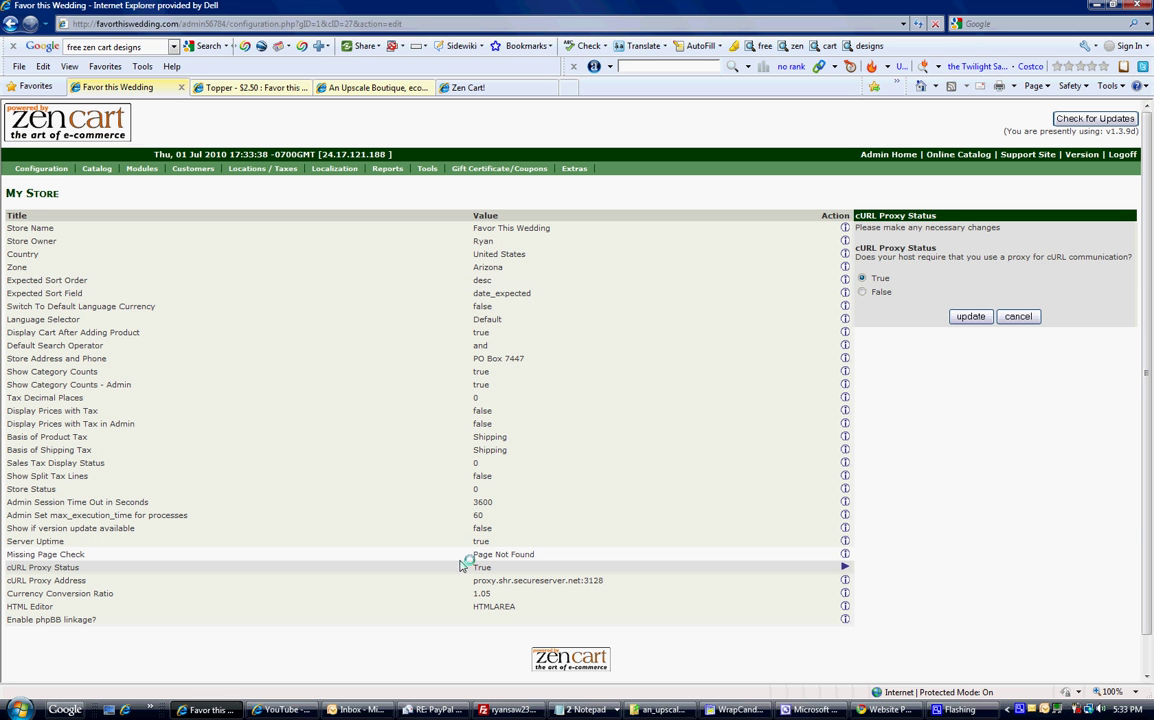
pyautogui.click(862, 291)
pyautogui.click(968, 317)
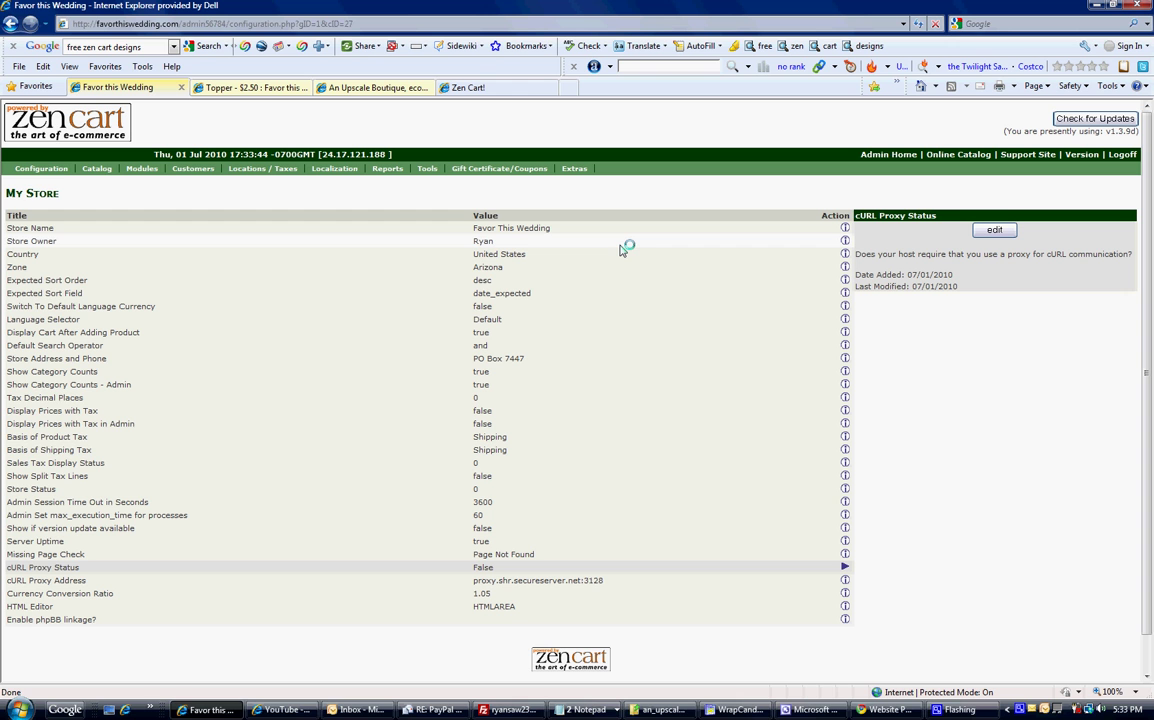
# - Go to Modules > Payment to list the available payment modules
pyautogui.moveTo(45, 172)
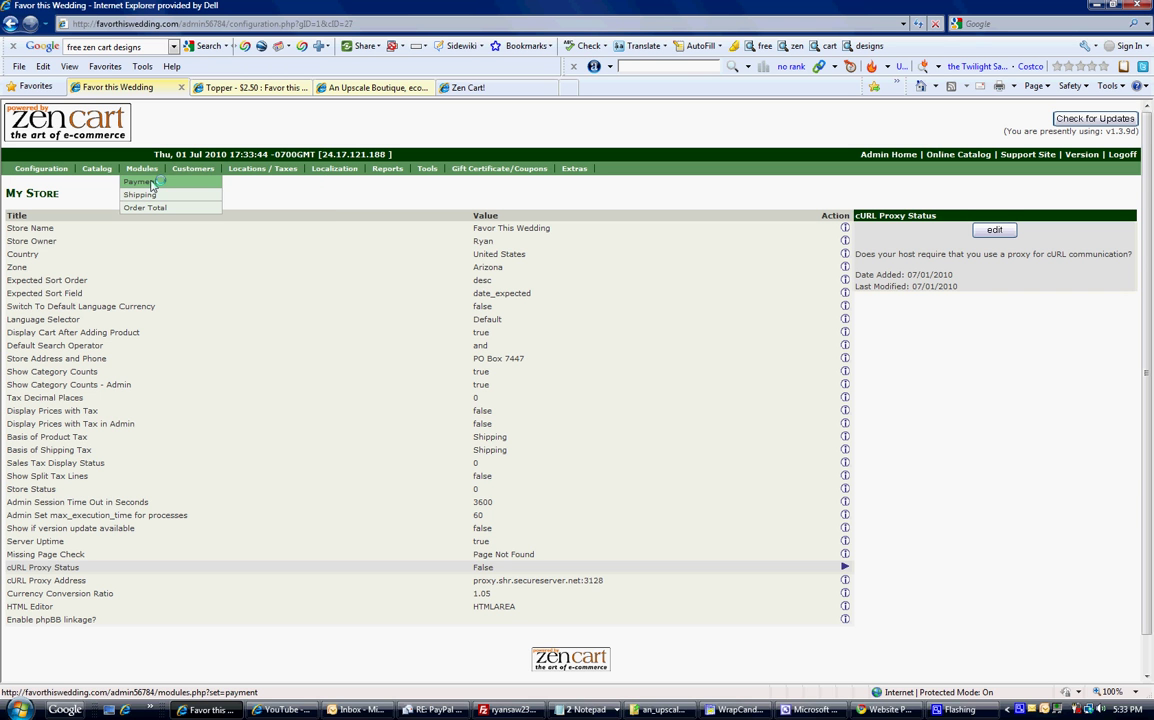
pyautogui.click(150, 181)
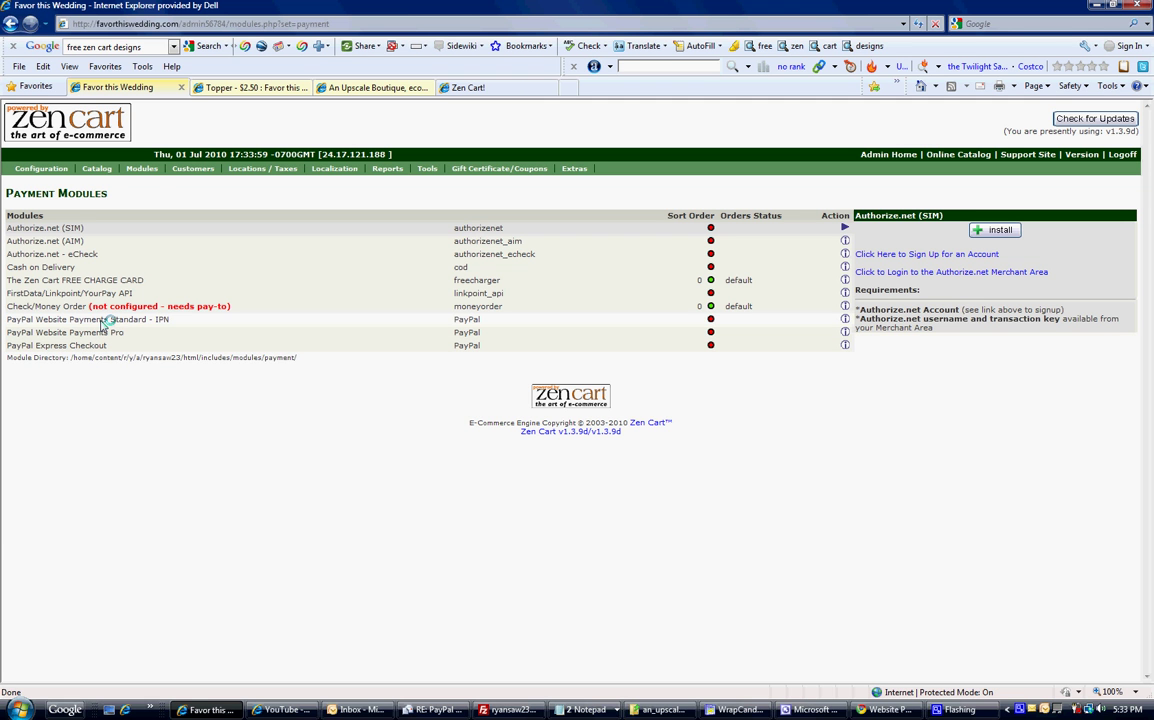
# - Install the PayPal Website Payments Standard - IPN module and open its settings form
pyautogui.click(104, 321)
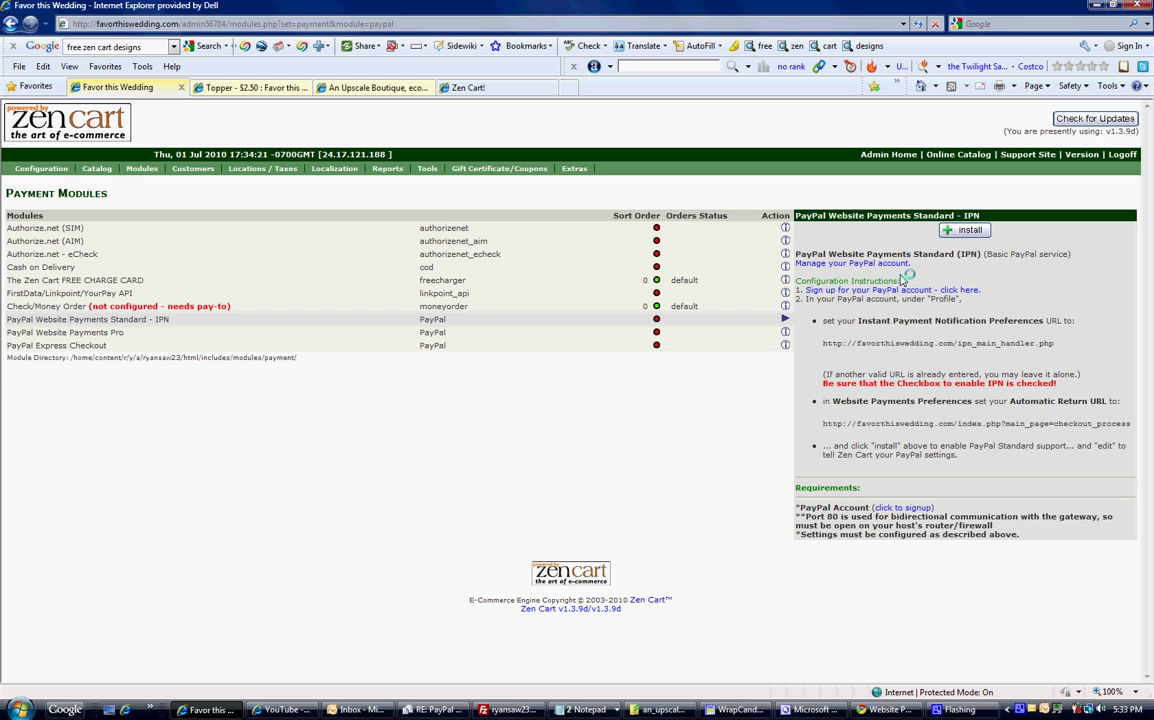
pyautogui.click(970, 238)
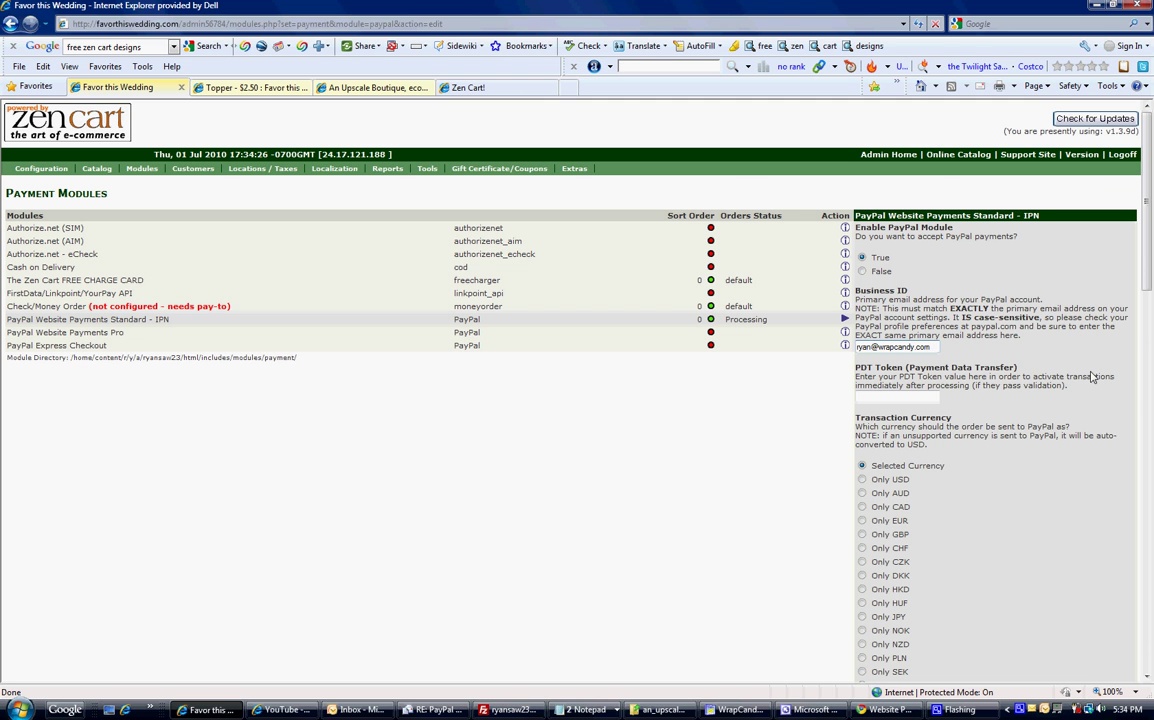
pyautogui.moveTo(1147, 290)
pyautogui.mouseDown()
pyautogui.moveTo(1138, 598)
pyautogui.moveTo(1145, 290)
pyautogui.mouseUp()
pyautogui.click(488, 321)
pyautogui.scroll(-15, 840, 240)
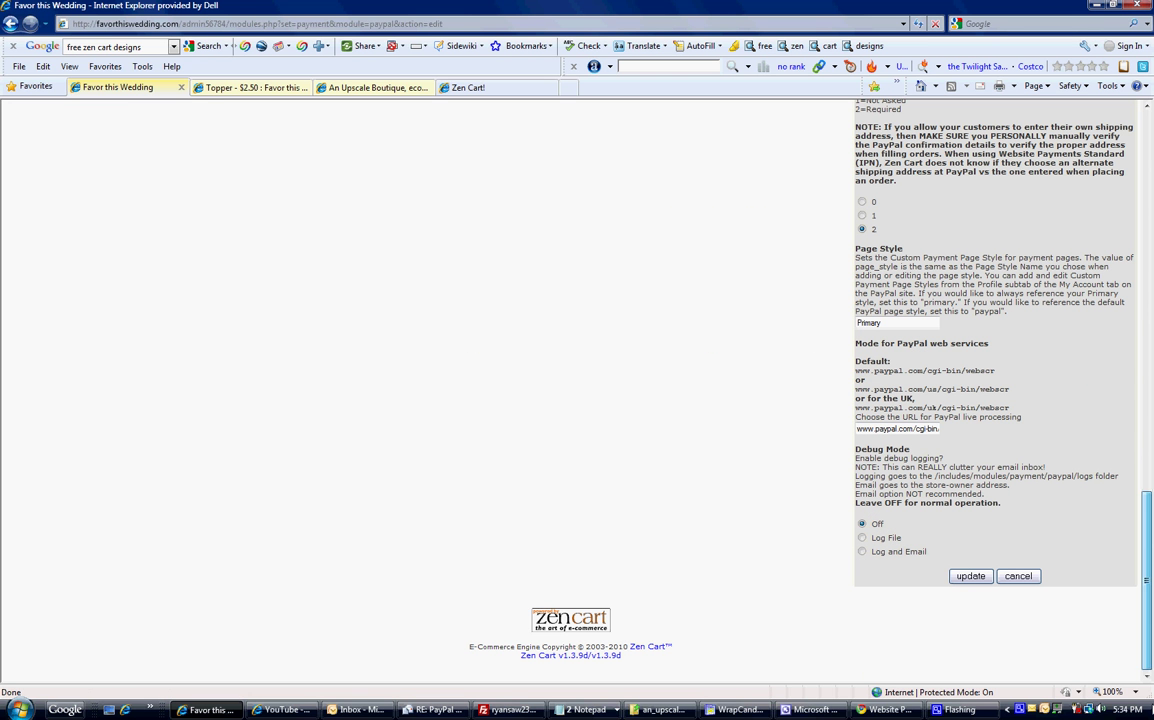
# - Save the PayPal IPN settings and copy the module's Automatic Return URL for use in PayPal
pyautogui.click(970, 578)
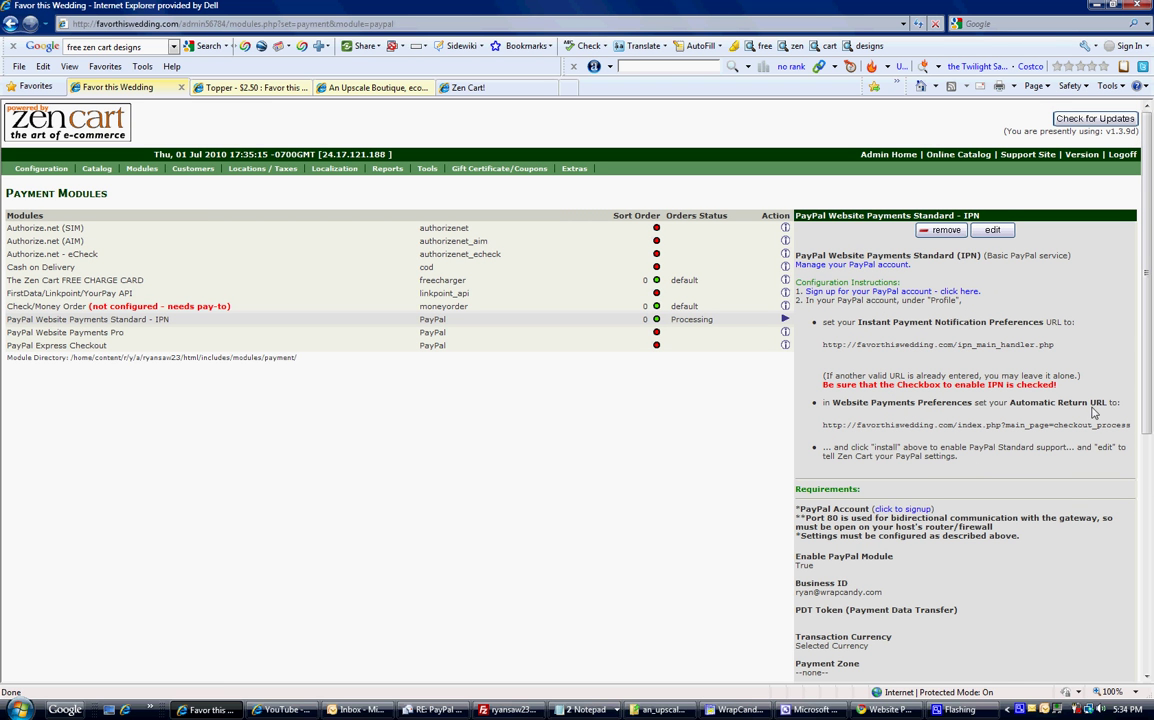
pyautogui.moveTo(1130, 430); pyautogui.dragTo(823, 425)
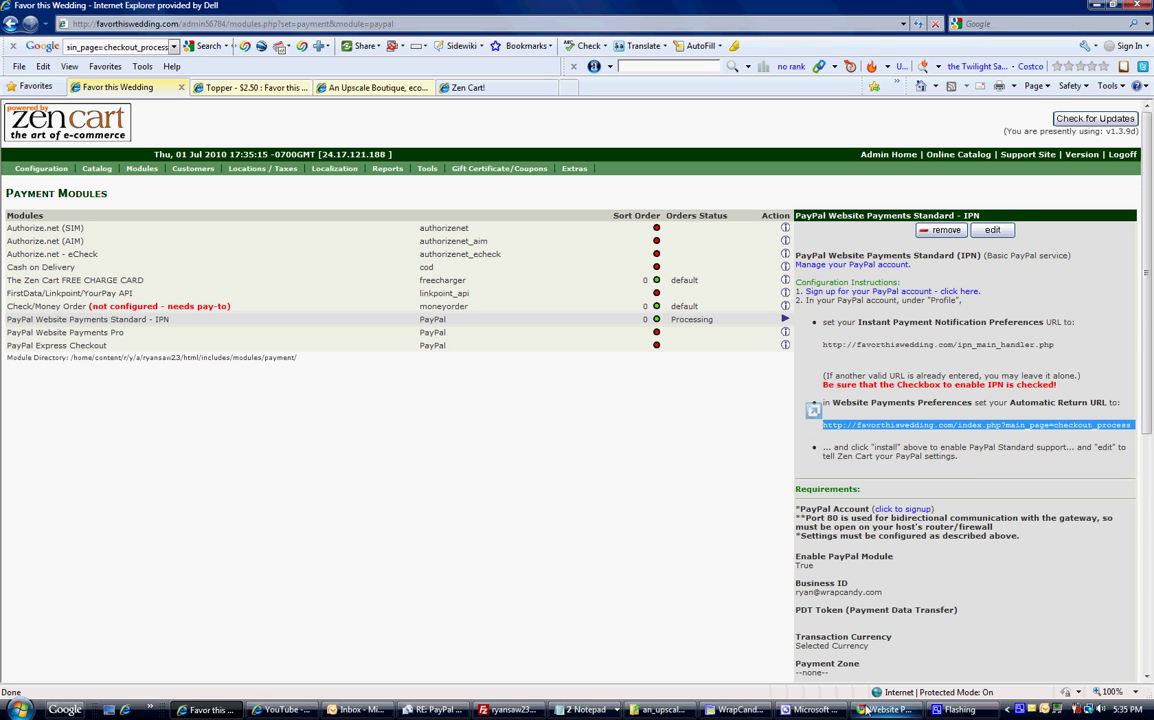
pyautogui.moveTo(738, 710)
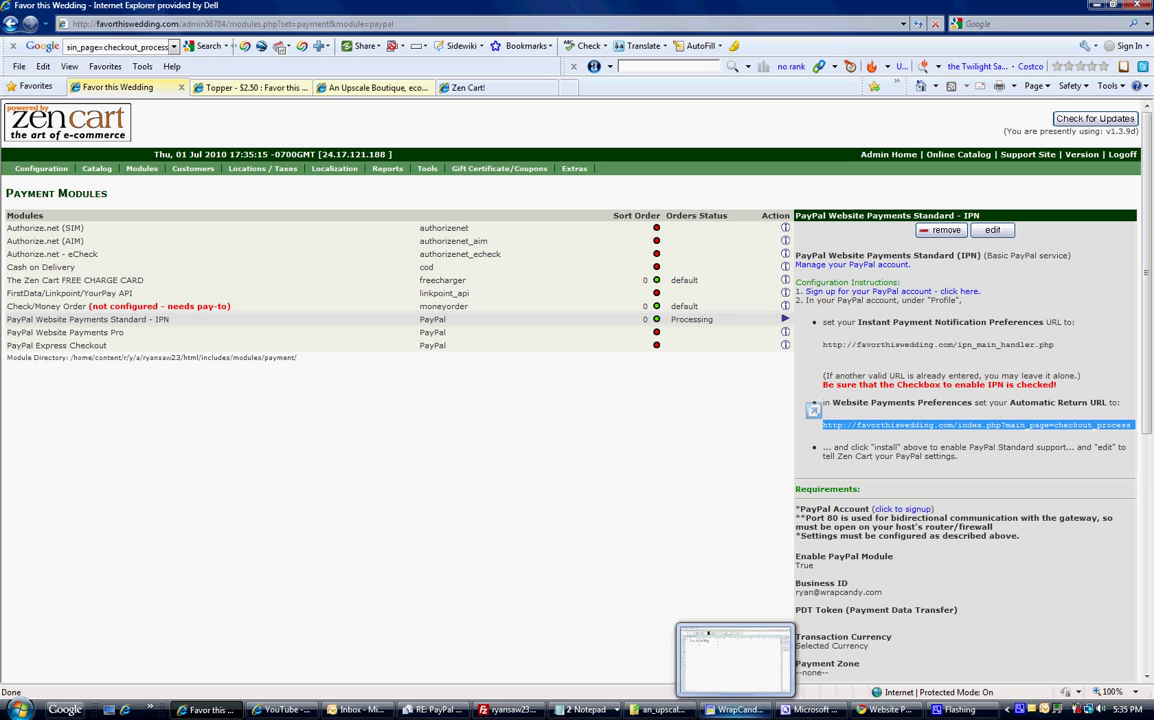
pyautogui.click(888, 712)
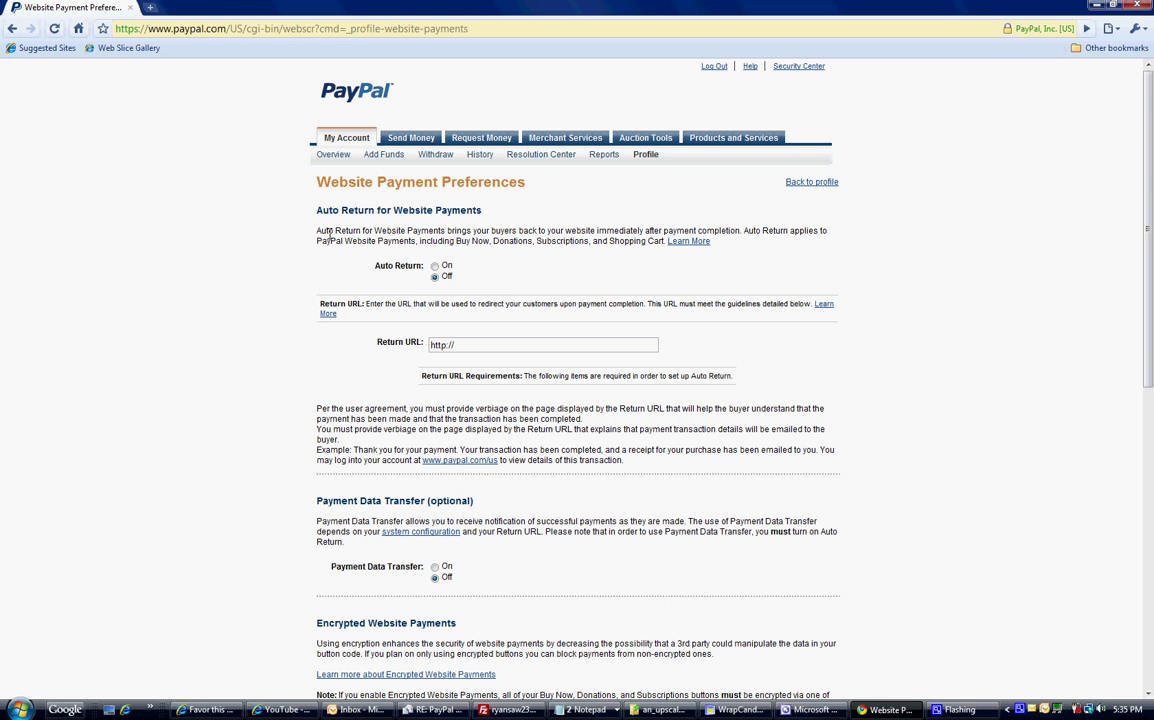
pyautogui.click(434, 265)
pyautogui.click(475, 343)
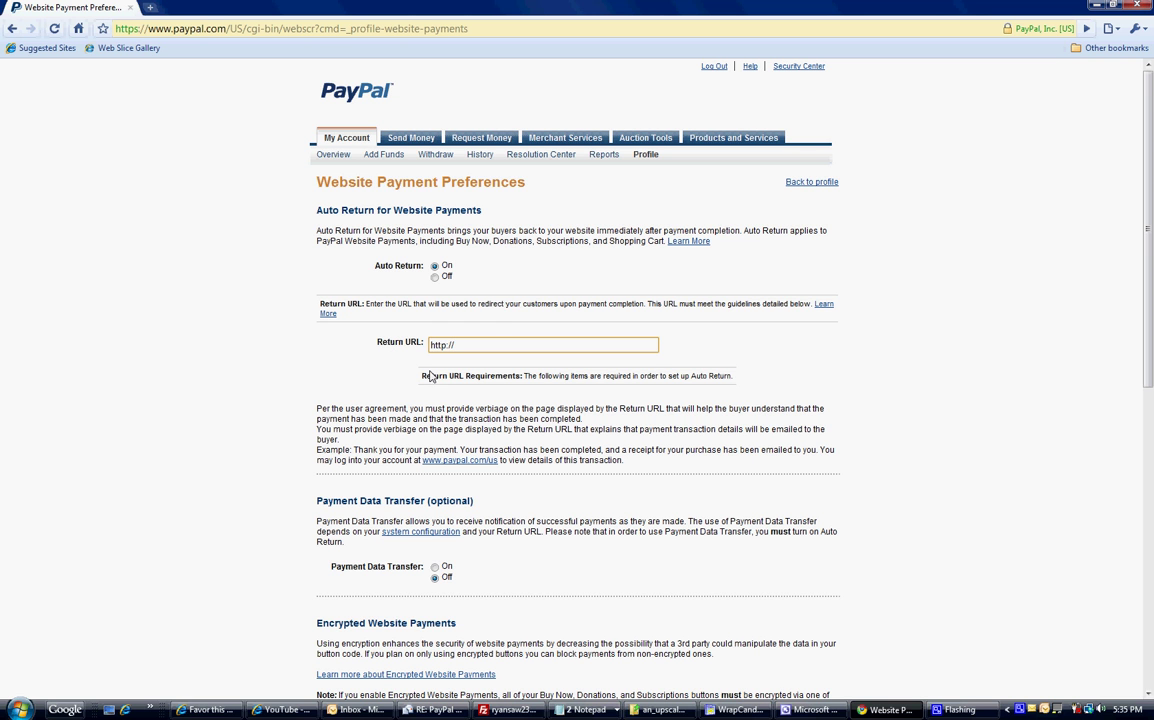
pyautogui.moveTo(462, 345); pyautogui.dragTo(413, 347)
pyautogui.hotkey('ctrl', 'v')
pyautogui.click(293, 339)
pyautogui.scroll(-1, 323, 374)
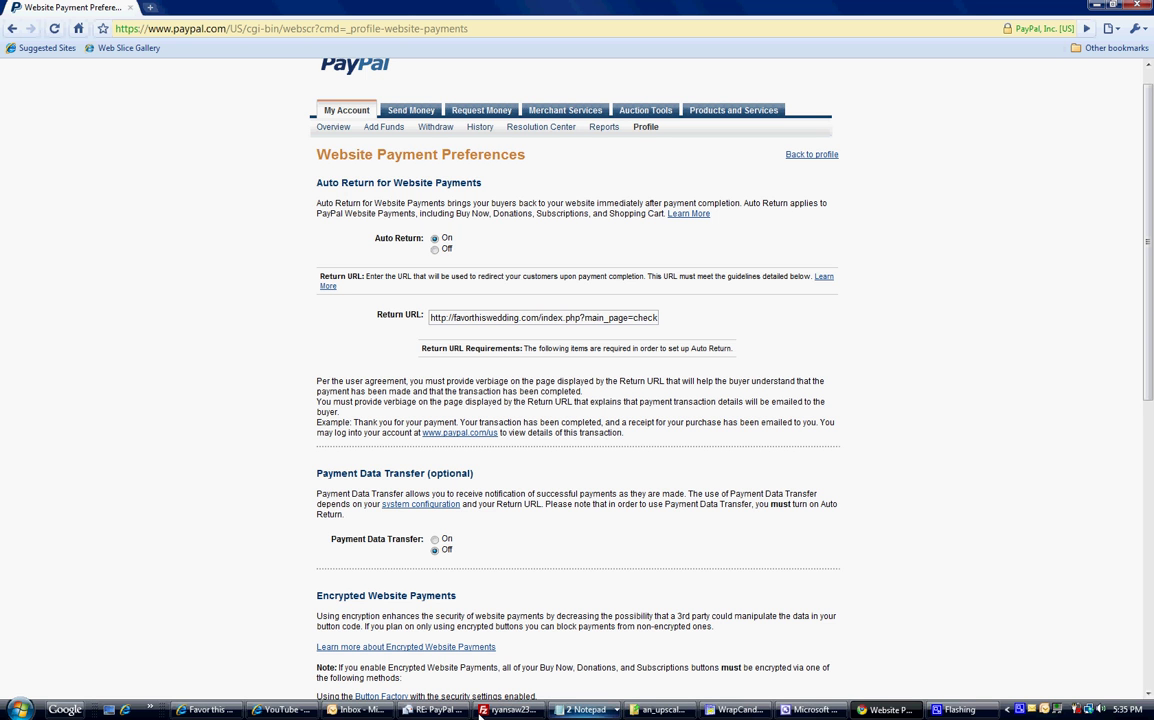
pyautogui.click(228, 711)
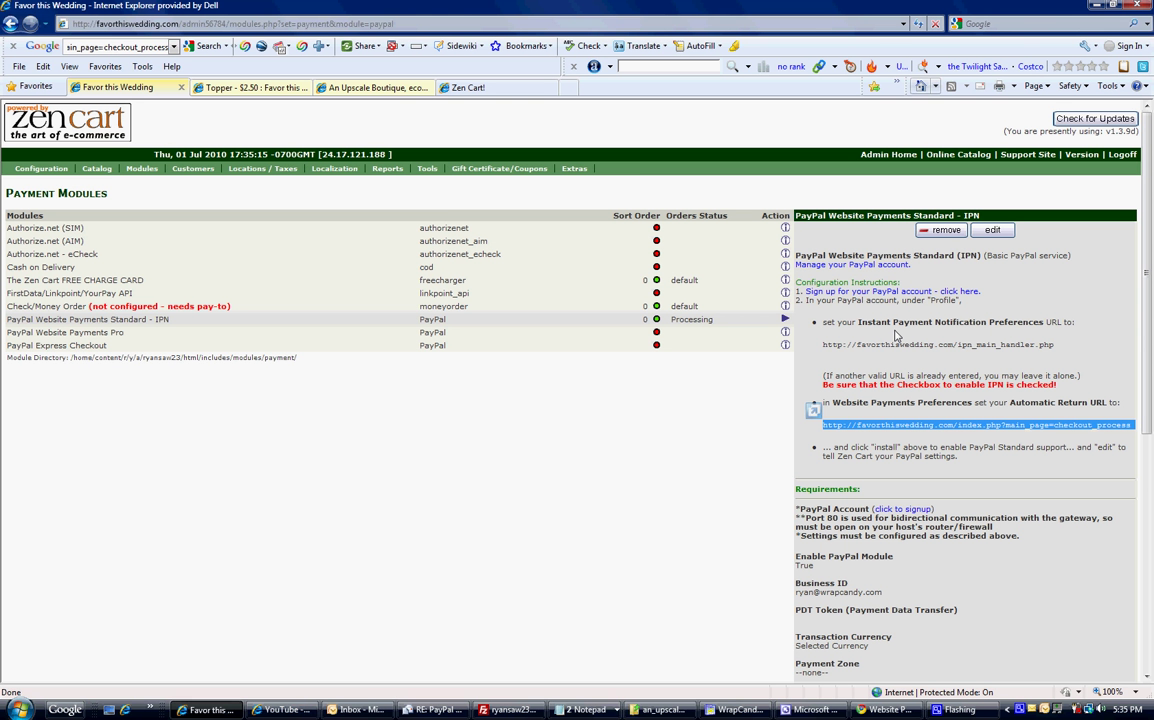
# - Reopen and re-save the PayPal IPN module settings, then return to PayPal's preferences
pyautogui.click(993, 232)
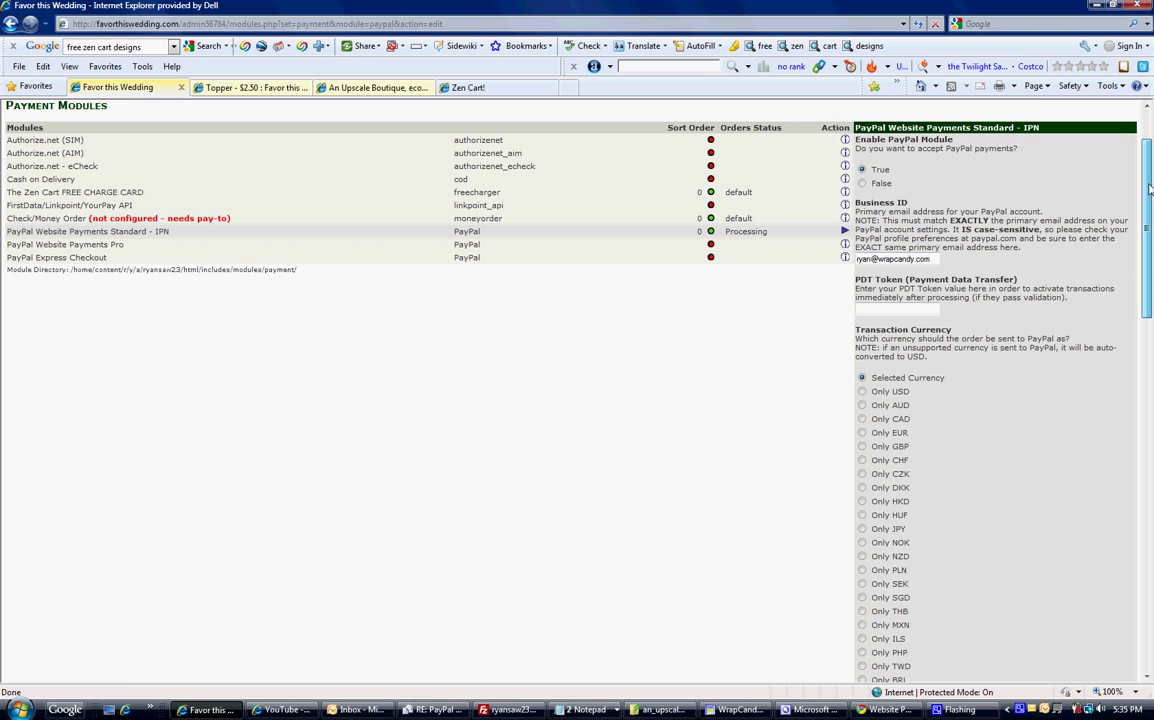
pyautogui.moveTo(1150, 188); pyautogui.dragTo(1150, 198)
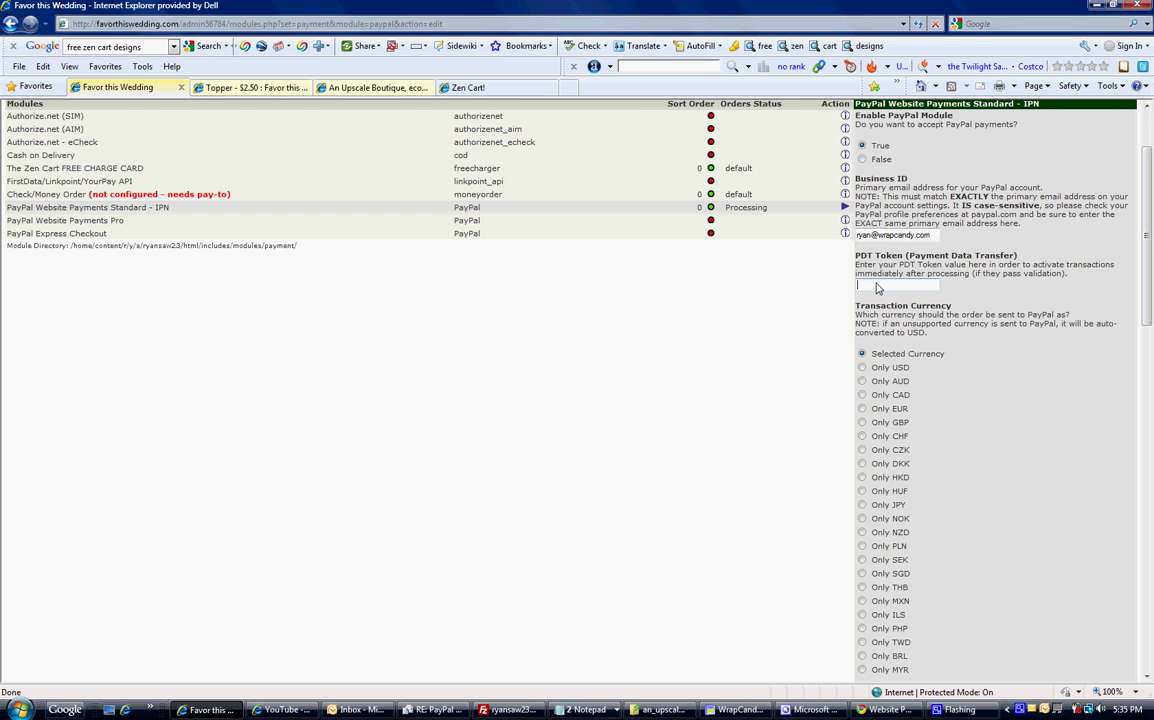
pyautogui.scroll(-15, 877, 288)
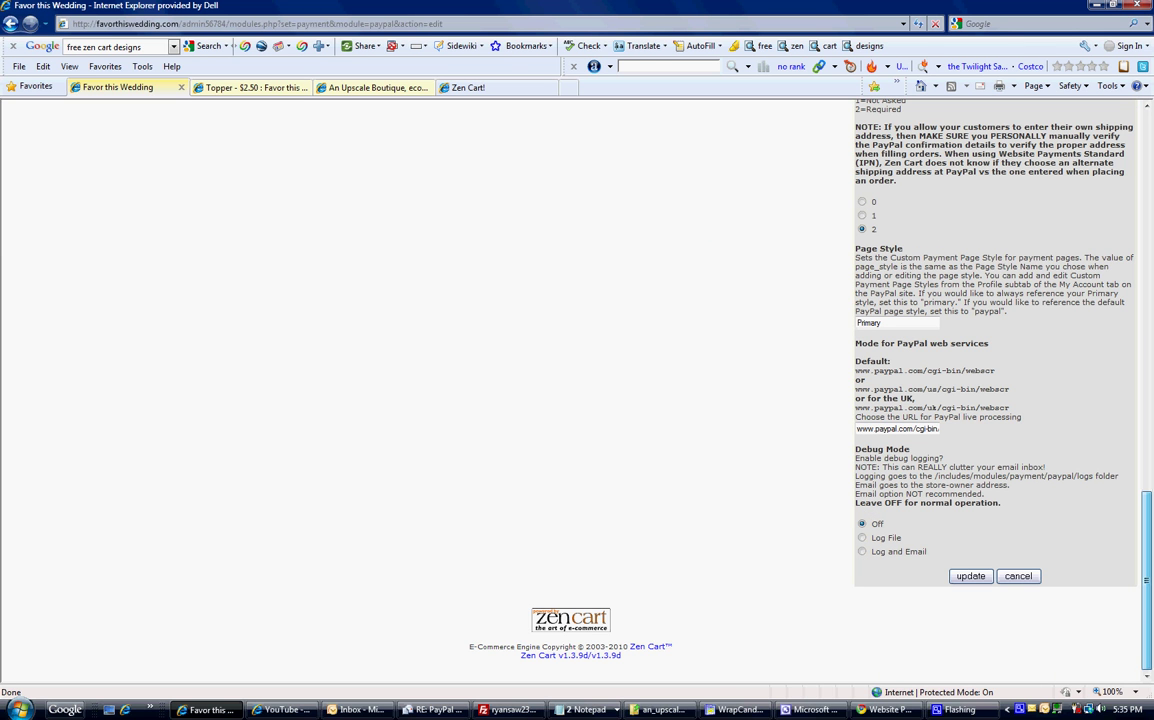
pyautogui.click(970, 577)
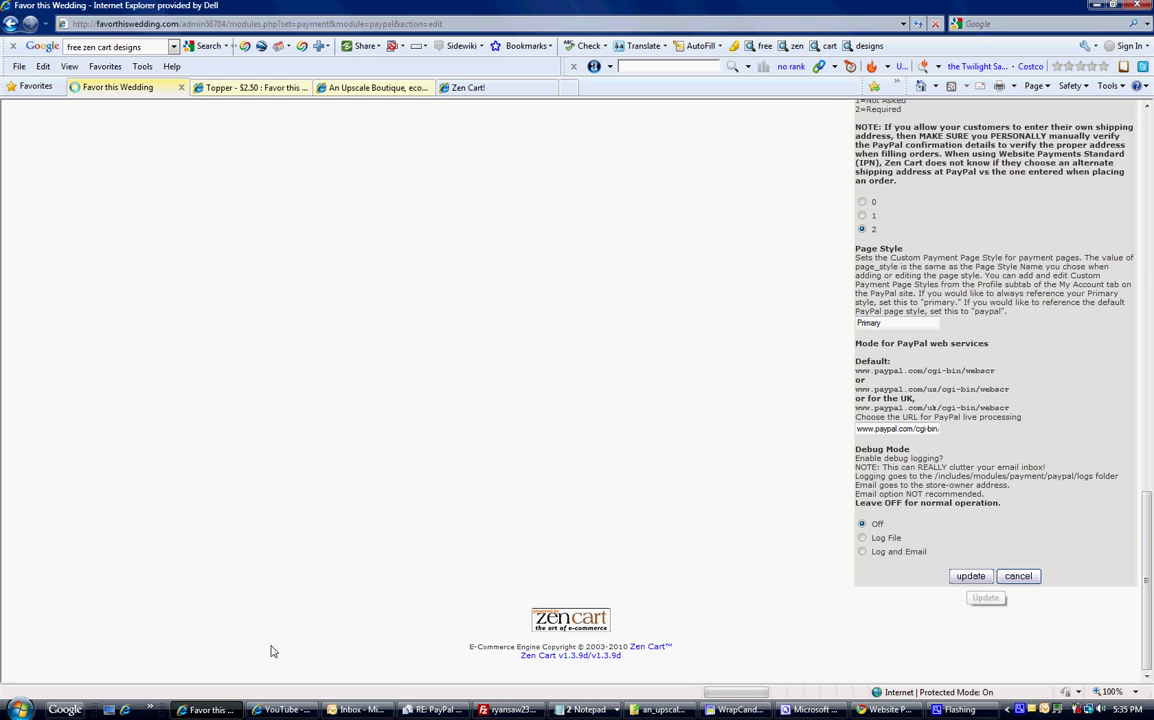
pyautogui.click(886, 710)
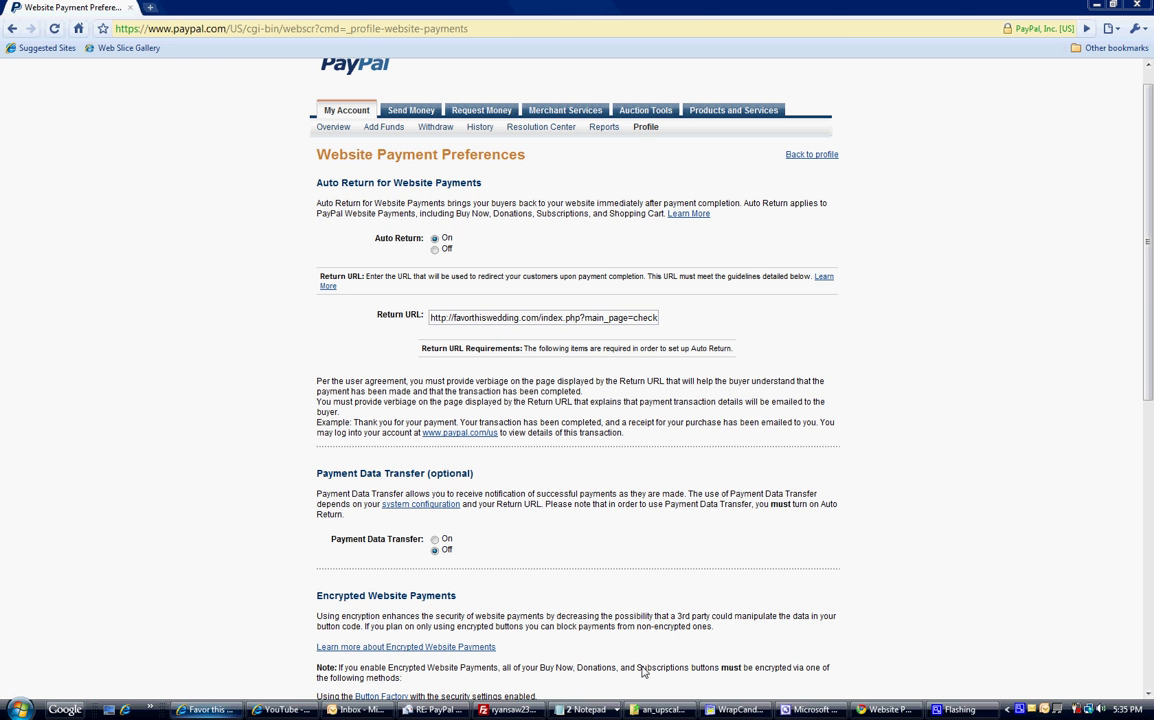
pyautogui.click(886, 710)
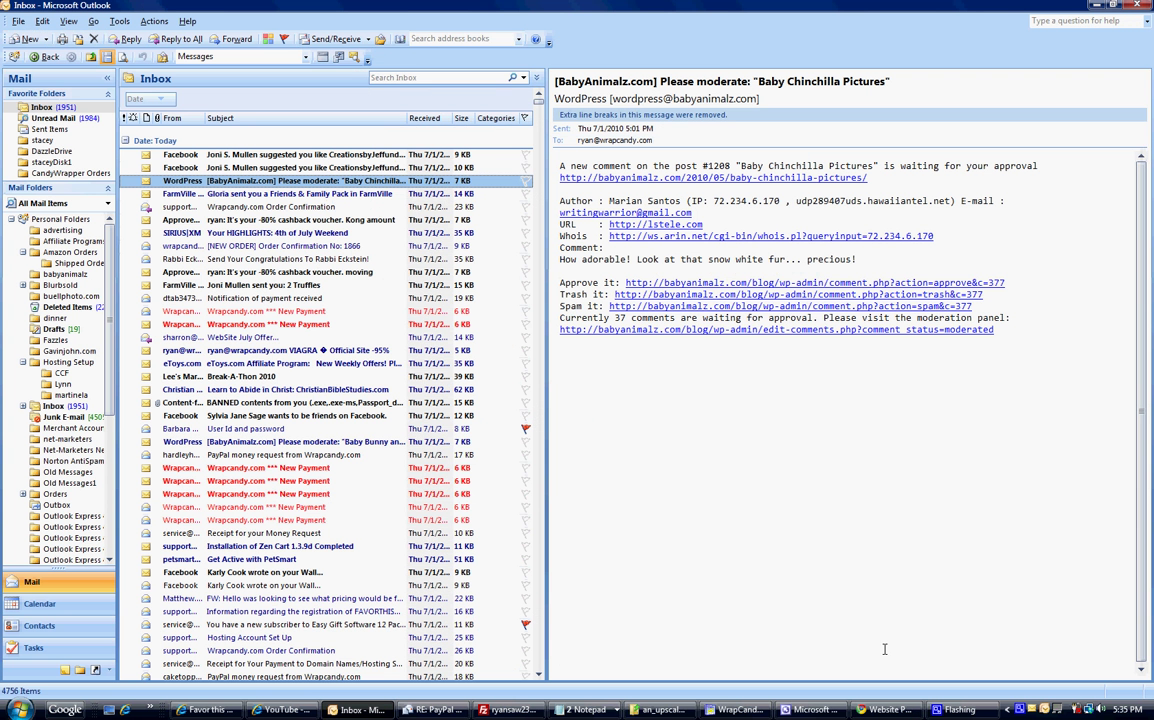
pyautogui.click(883, 710)
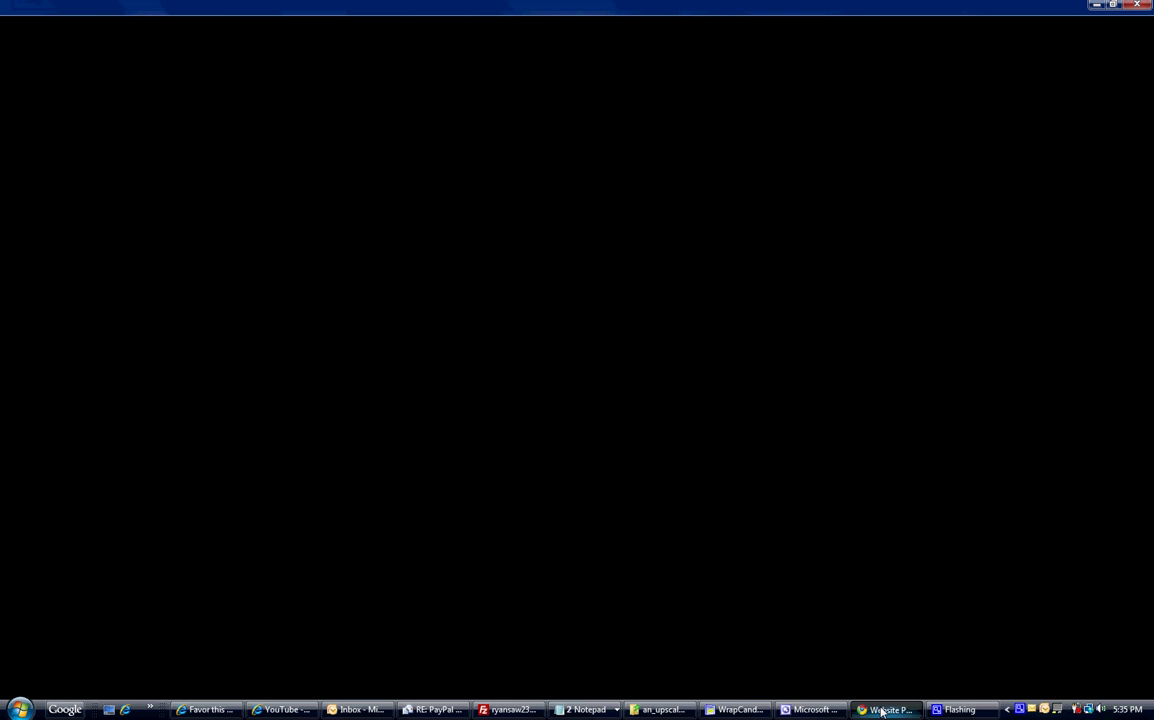
pyautogui.click(1144, 487)
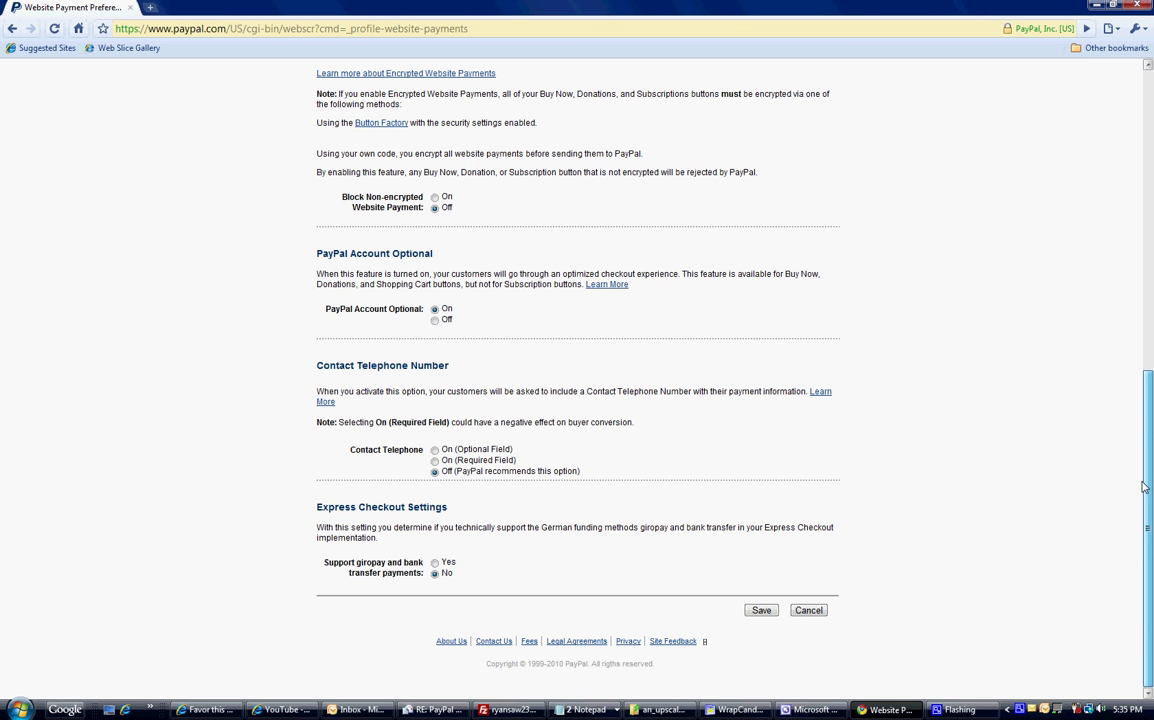